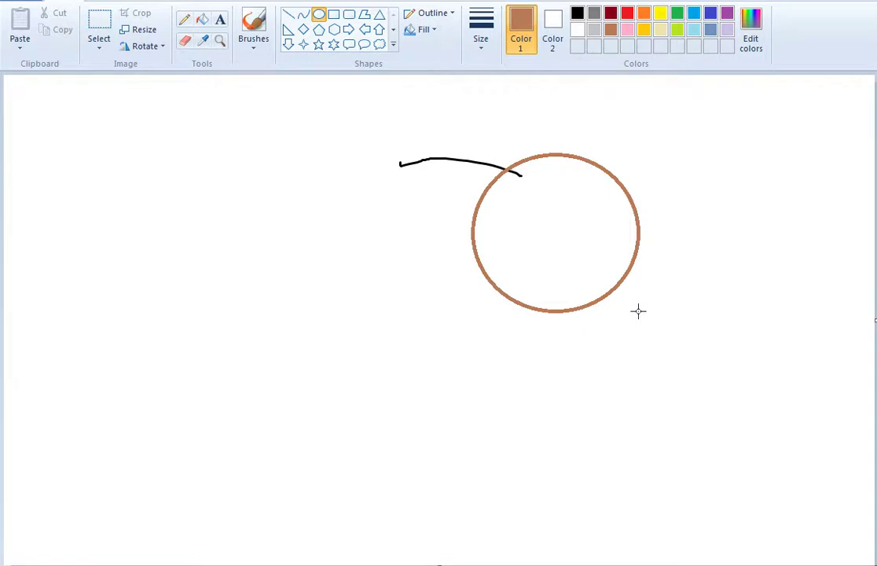
Fill the circle with brown, then recolor the end of the black line inside it with the same brown
click(202, 19)
click(605, 239)
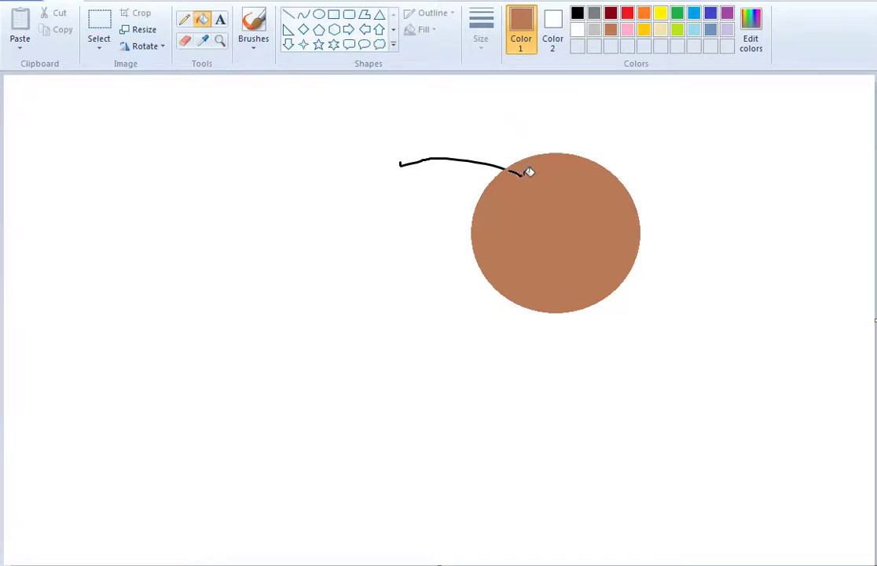
click(520, 174)
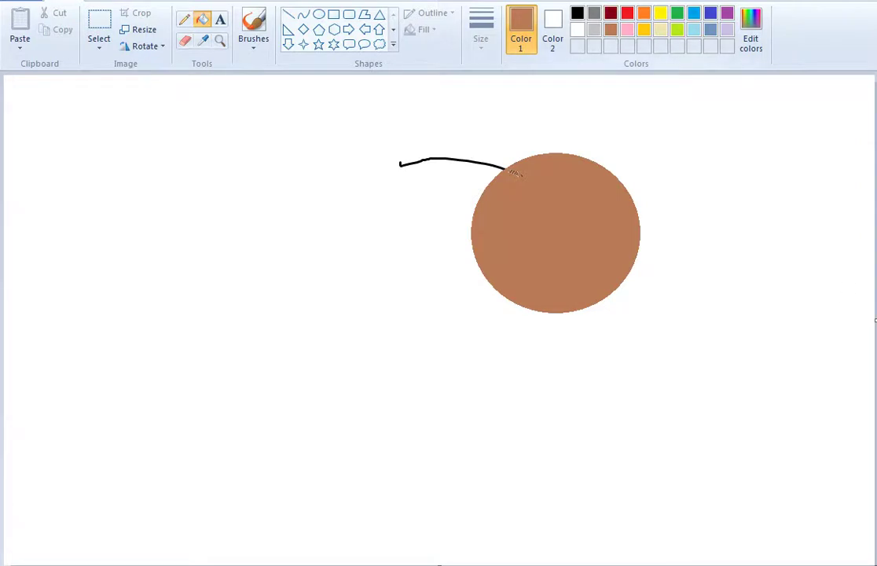
Paint yellow hair strokes outward from the circle's upper left edge with the regular brush at the thickest size
click(660, 13)
click(253, 28)
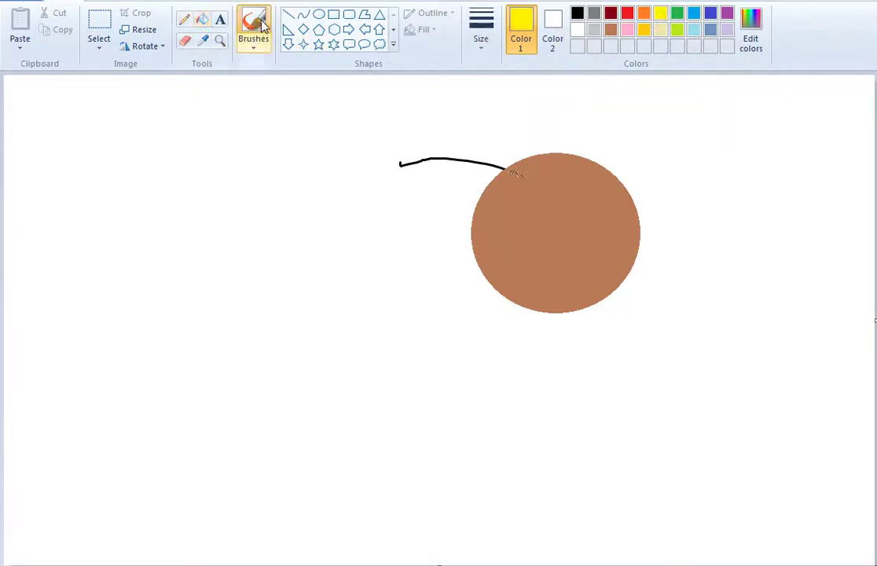
click(493, 46)
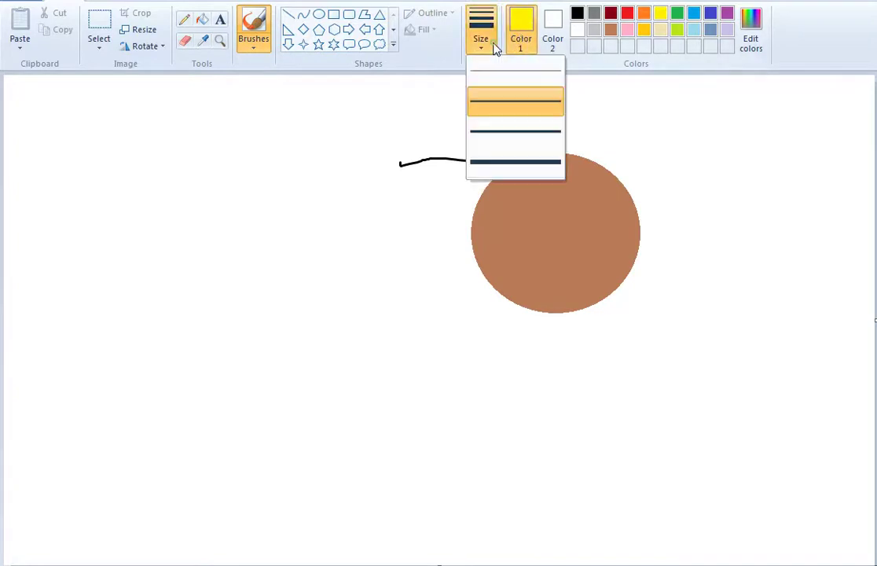
click(520, 163)
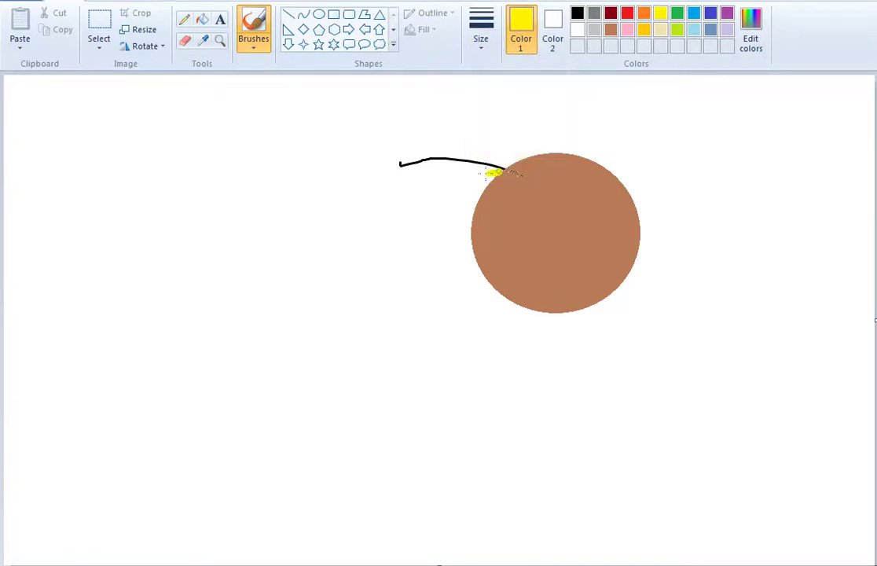
mouse_move(500, 170)
mouse_down()
mouse_move(439, 185)
mouse_move(403, 215)
mouse_up()
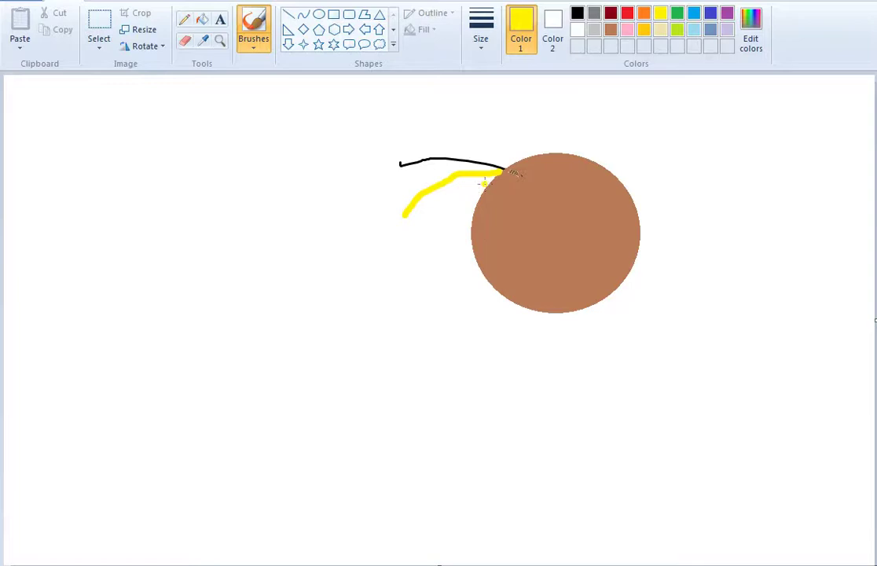
drag(489, 182, 462, 179)
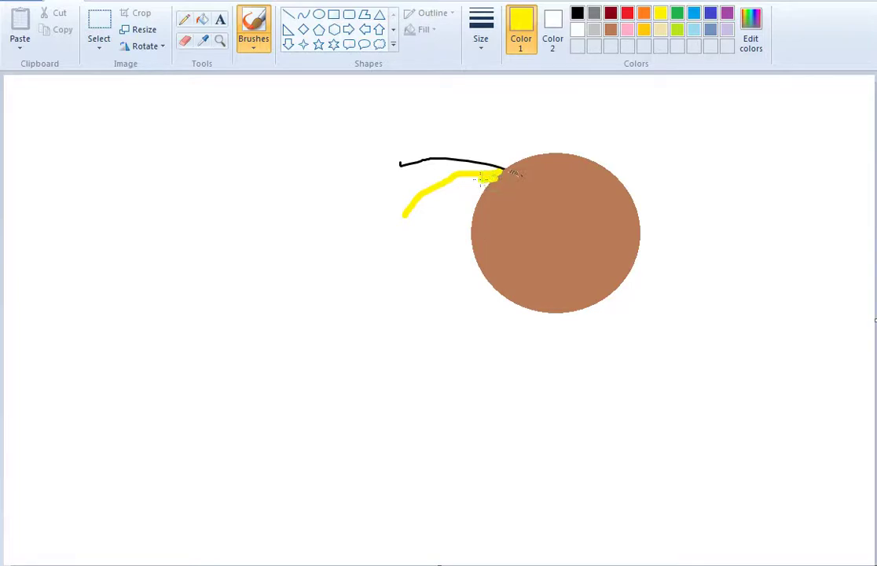
click(480, 40)
click(501, 171)
Paint broad yellow hair strokes around the circle's left side and over its top with the marker brush
click(254, 49)
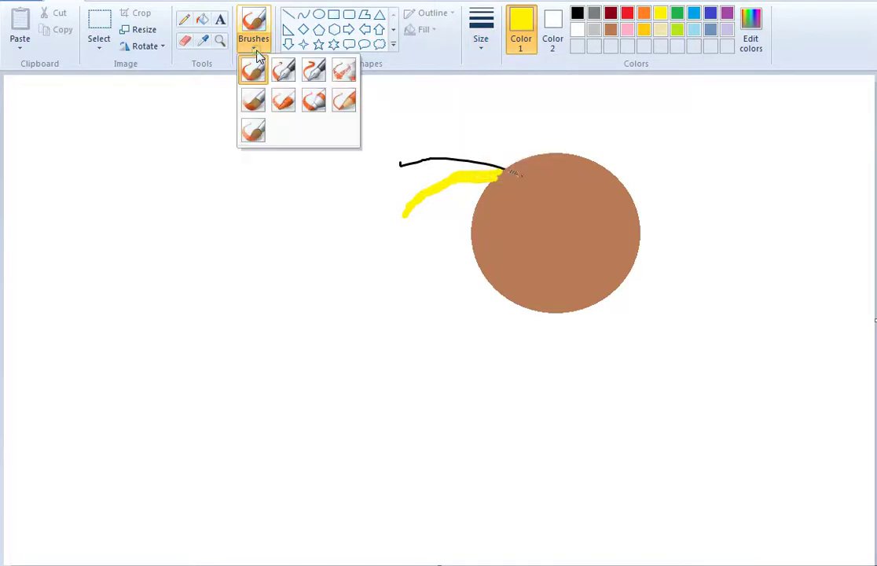
click(312, 100)
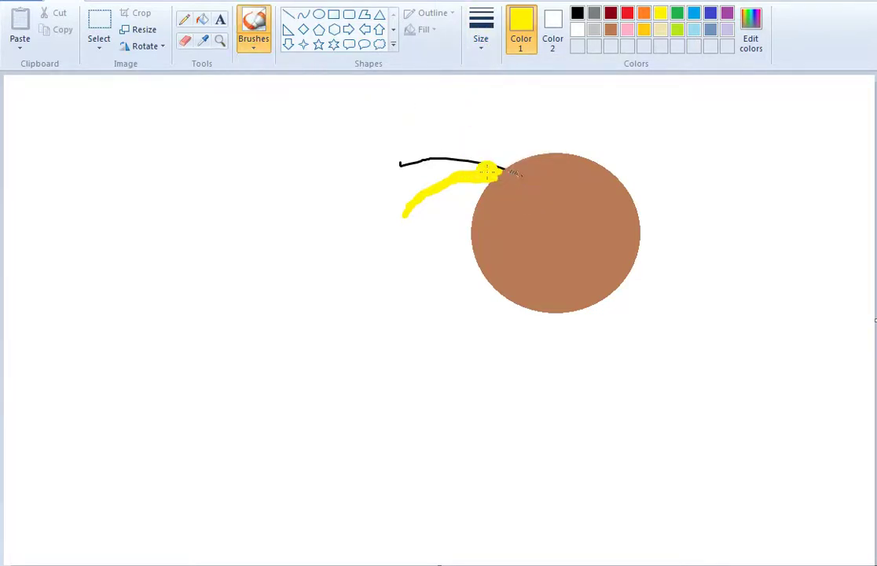
mouse_move(487, 171)
mouse_down()
mouse_move(420, 195)
mouse_move(411, 204)
mouse_move(482, 185)
mouse_move(402, 253)
mouse_up()
mouse_move(471, 220)
mouse_down()
mouse_move(429, 319)
mouse_move(454, 244)
mouse_up()
drag(521, 143, 381, 151)
drag(487, 166, 572, 196)
click(529, 229)
Undo all the yellow strokes painted beside and over the brown circle
key(ctrl+z)
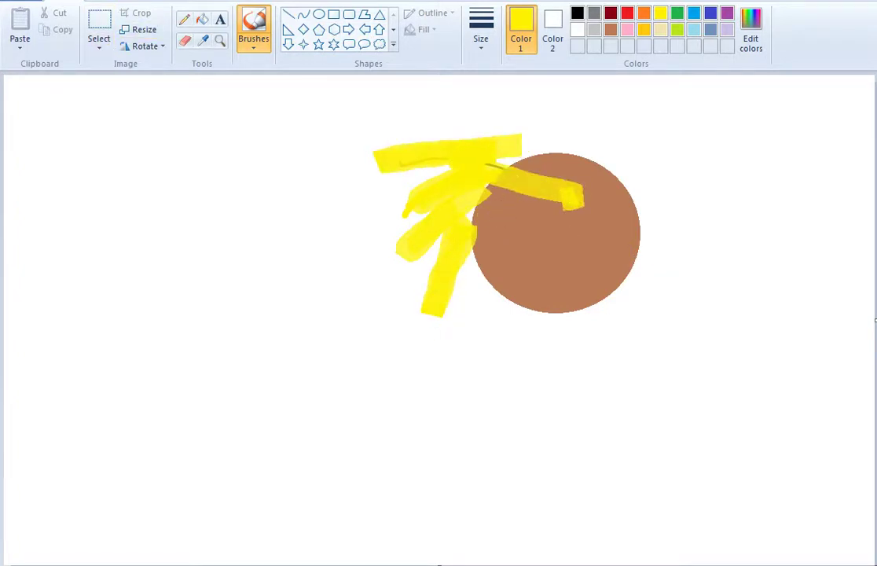
key(ctrl+z)
key(ctrl+z)
key(ctrl+z)
key(ctrl+z)
key(ctrl+z)
key(ctrl+z)
key(ctrl+z)
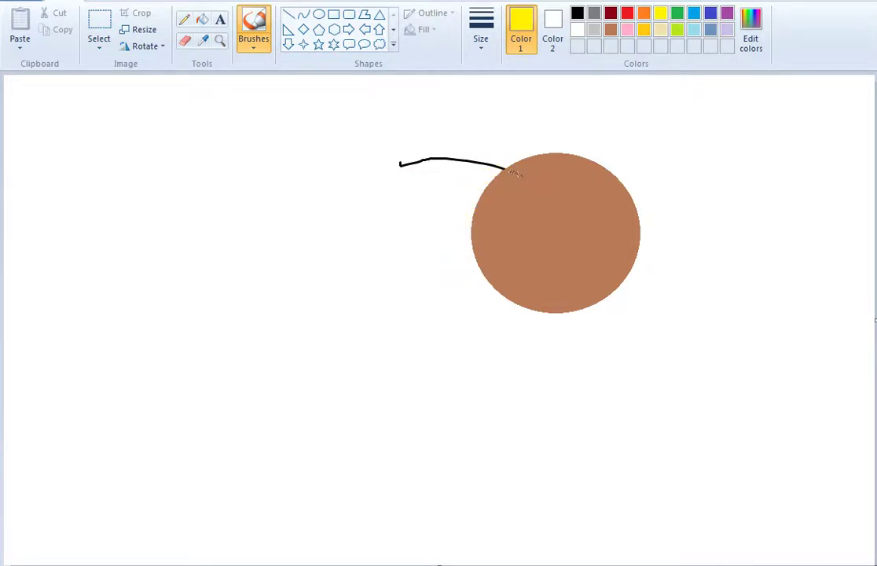
Try the watercolor brush for yellow hair strokes fanning out from the circle's left side
click(253, 45)
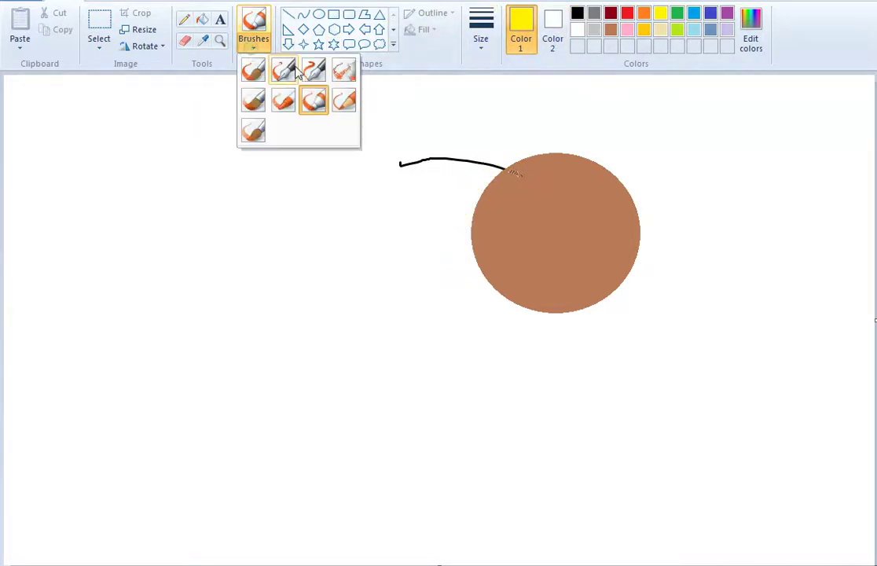
click(253, 129)
mouse_move(433, 179)
mouse_down()
mouse_move(380, 201)
mouse_move(323, 263)
mouse_up()
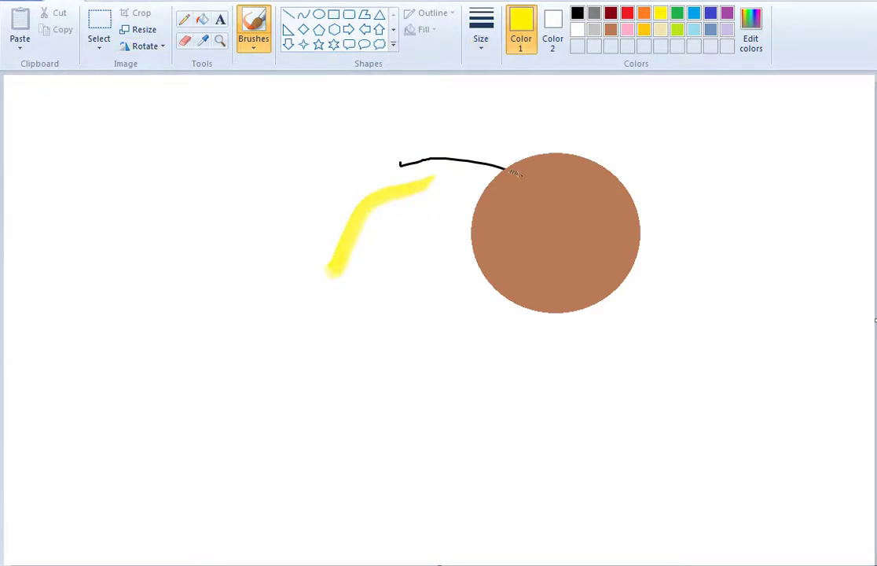
key(ctrl+z)
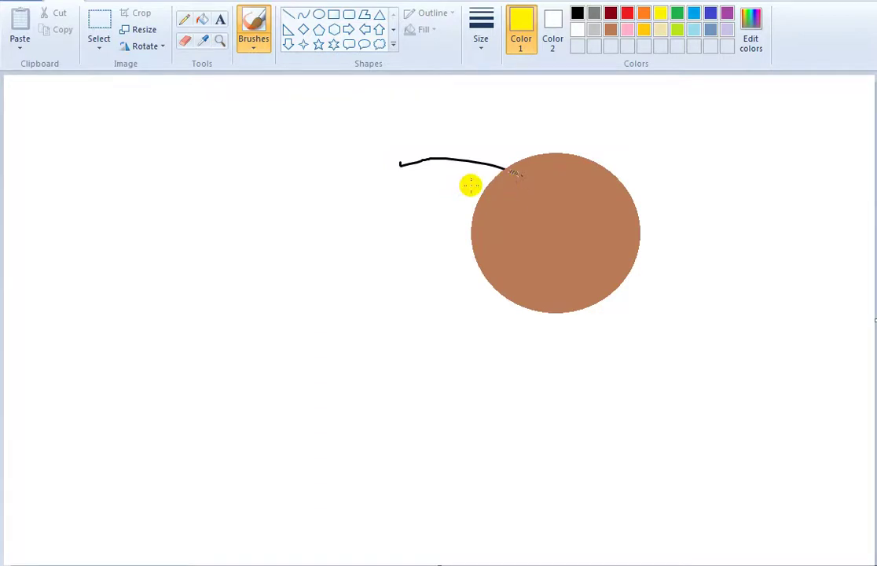
drag(476, 184, 333, 198)
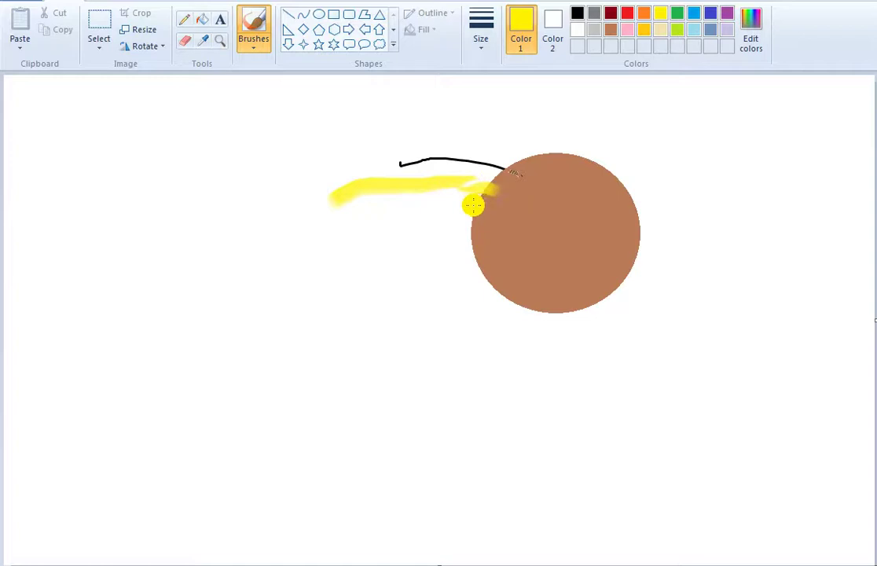
mouse_move(478, 186)
mouse_down()
mouse_move(362, 251)
mouse_move(447, 221)
mouse_move(421, 286)
mouse_move(460, 250)
mouse_move(319, 194)
mouse_move(469, 149)
mouse_up()
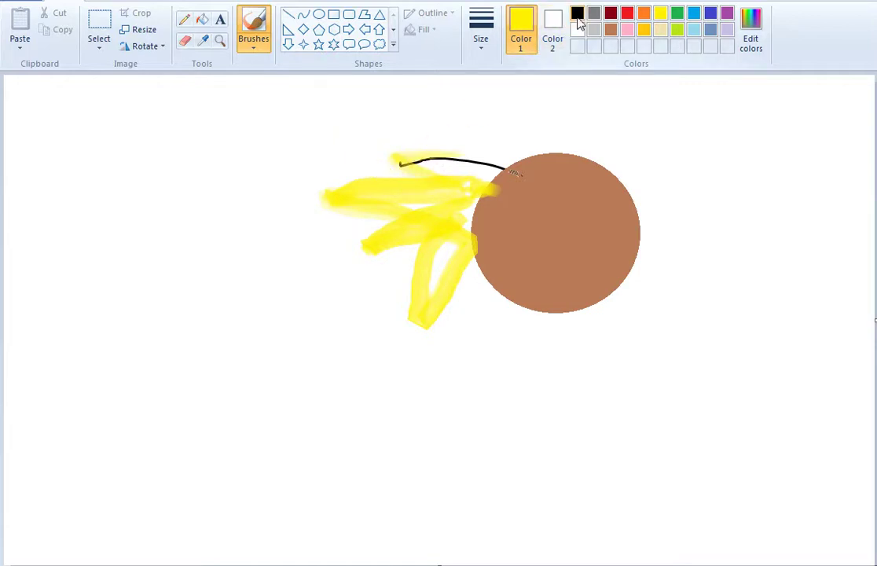
Paint black watercolor hair strokes out from the circle's upper right side
click(578, 14)
mouse_move(621, 182)
mouse_down()
mouse_move(792, 126)
mouse_move(708, 203)
mouse_move(652, 232)
mouse_up()
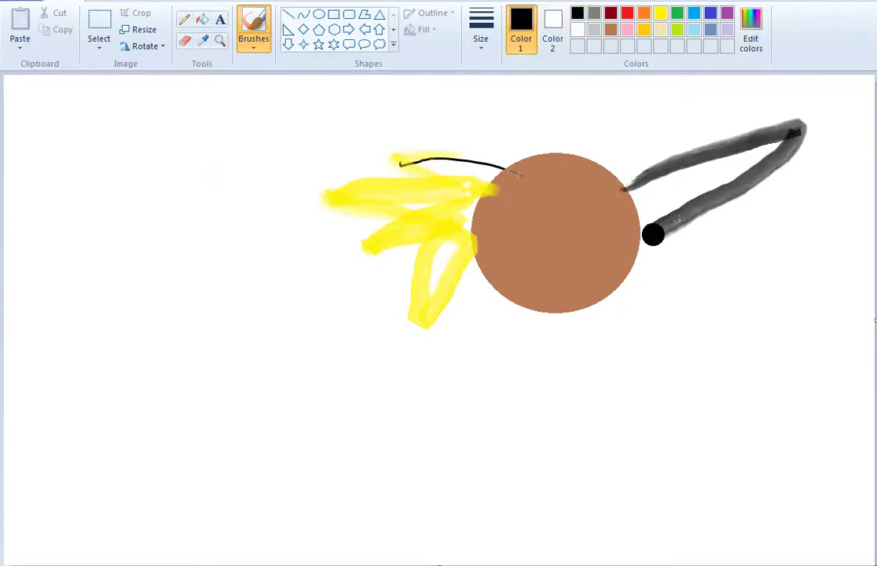
drag(579, 129, 670, 142)
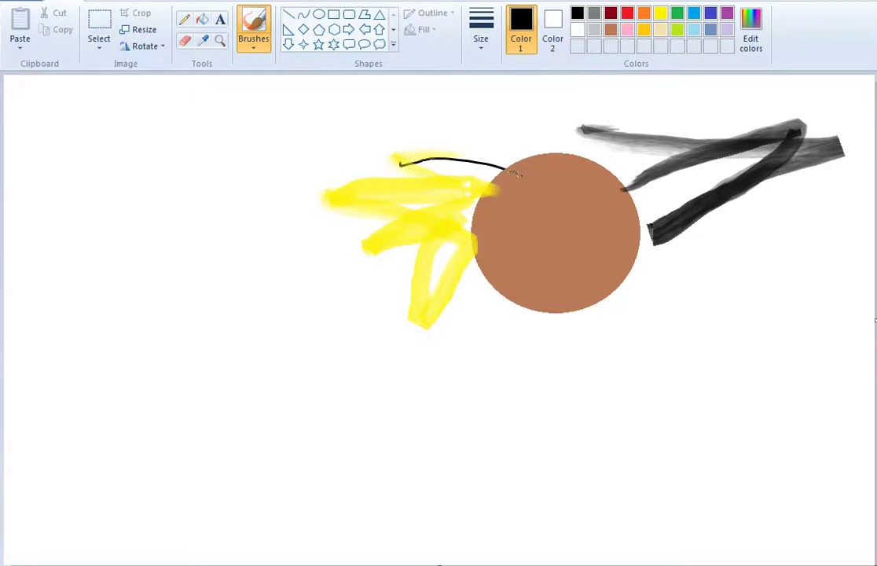
Undo the black and yellow watercolor strokes and the recolored end of the black line
key(ctrl+z)
key(ctrl+z)
key(ctrl+z)
key(ctrl+z)
key(ctrl+z)
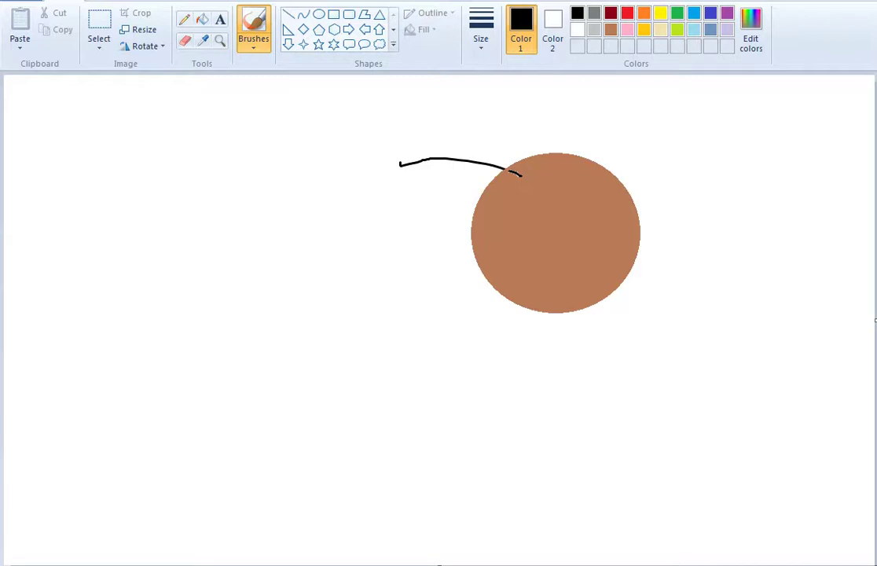
Paint black hair strokes fanning out from the circle's right side with the regular brush at the thickest size
click(255, 49)
click(252, 71)
click(479, 30)
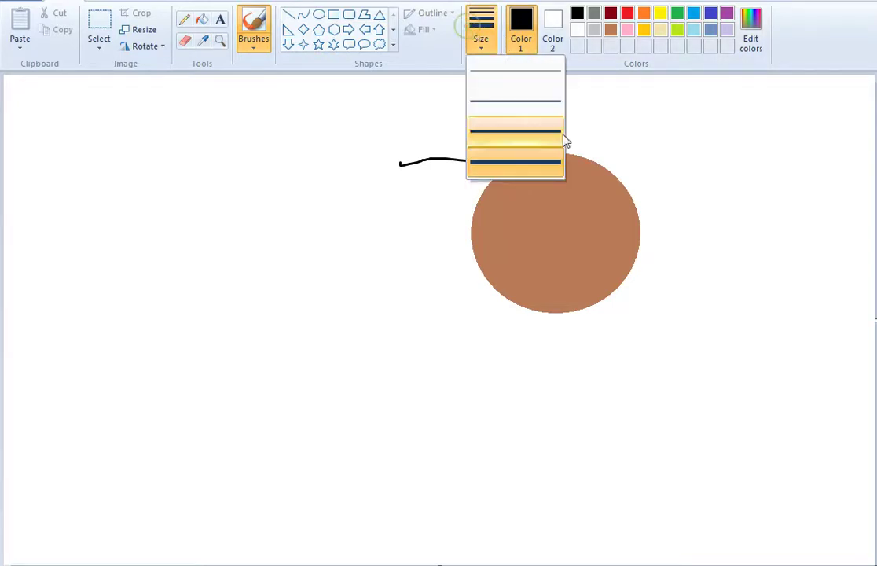
click(530, 164)
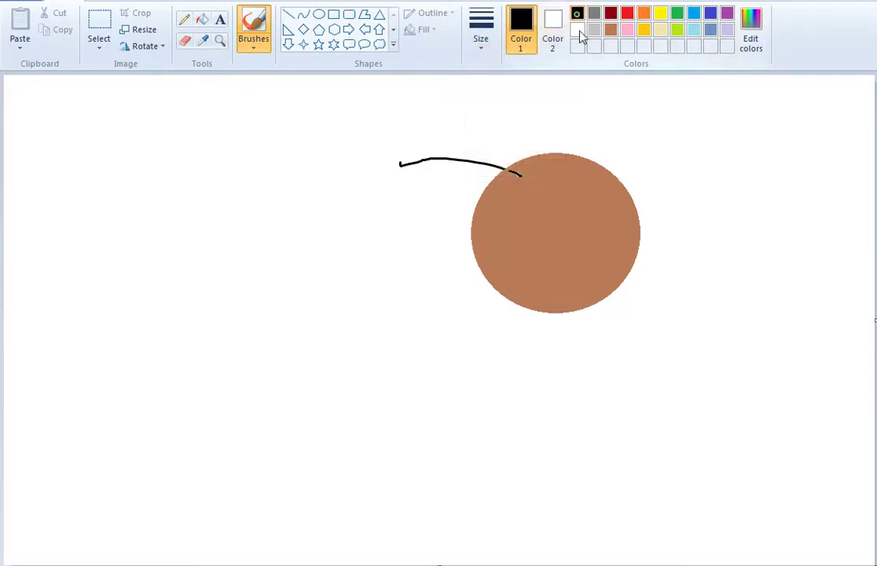
mouse_move(617, 179)
mouse_down()
mouse_move(684, 159)
mouse_move(757, 169)
mouse_up()
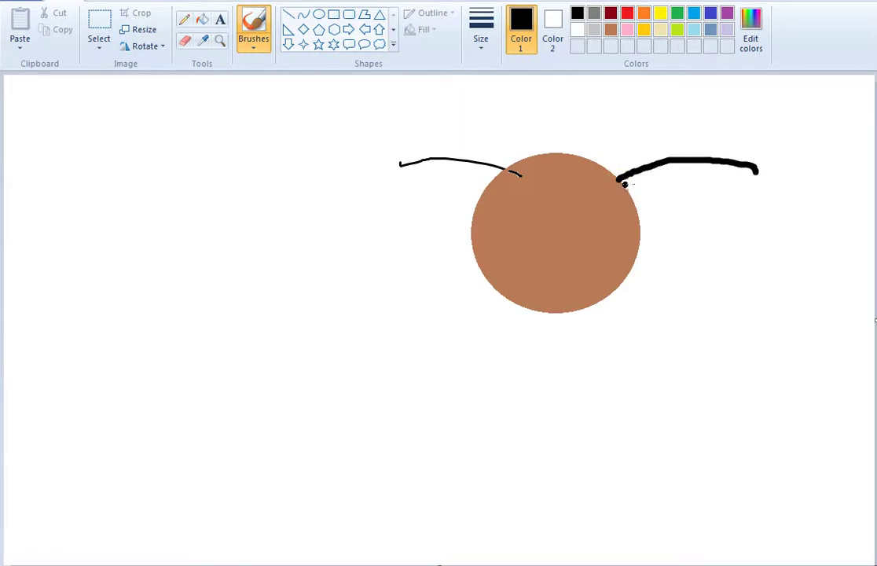
drag(624, 183, 759, 271)
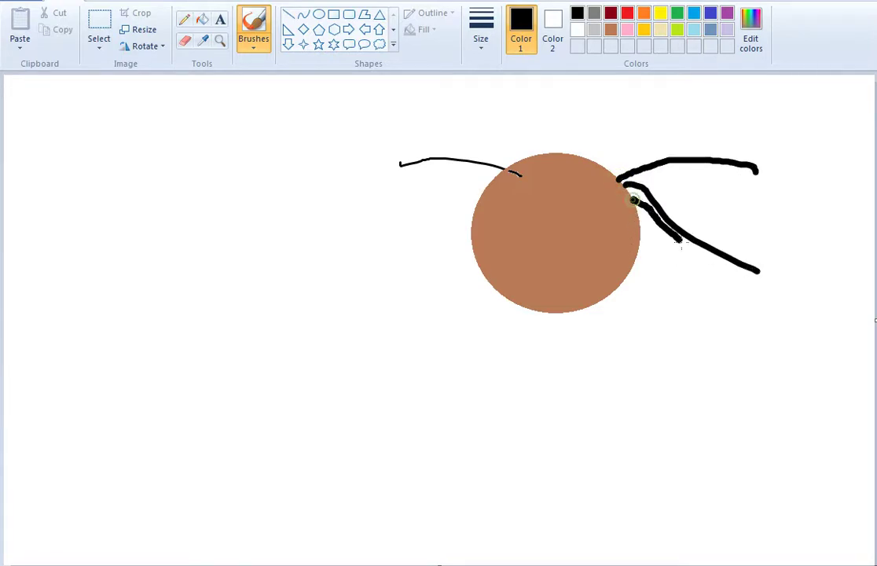
drag(633, 199, 721, 272)
drag(639, 221, 715, 287)
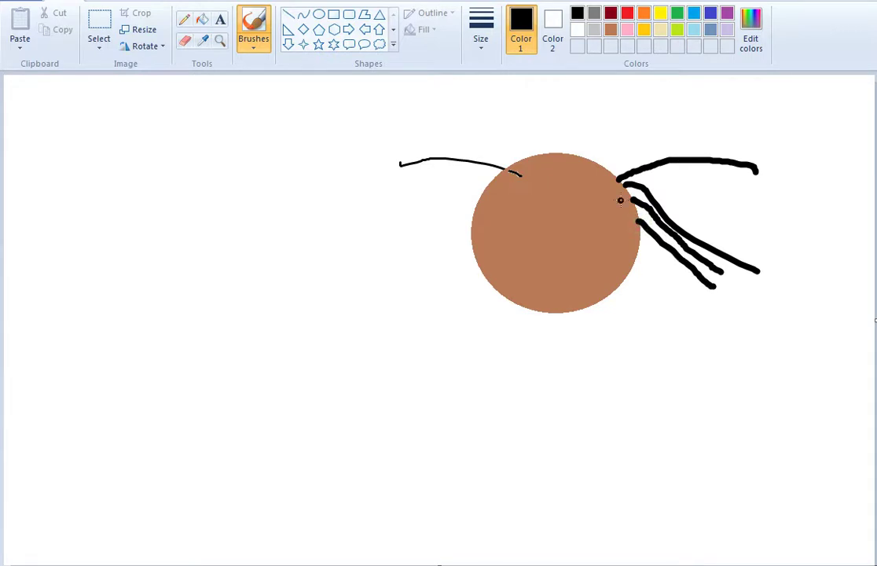
drag(673, 190, 758, 230)
drag(632, 196, 782, 242)
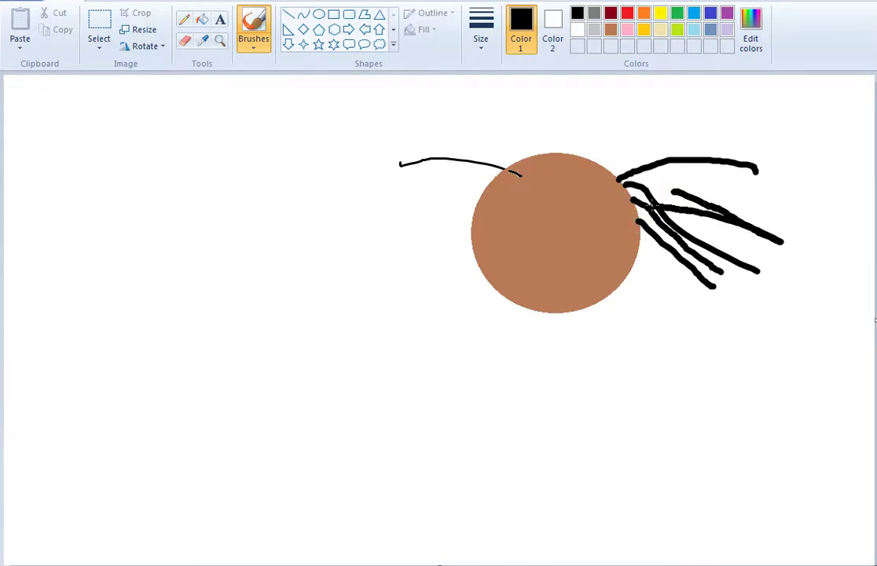
drag(621, 186, 796, 206)
drag(636, 222, 696, 313)
drag(642, 260, 683, 322)
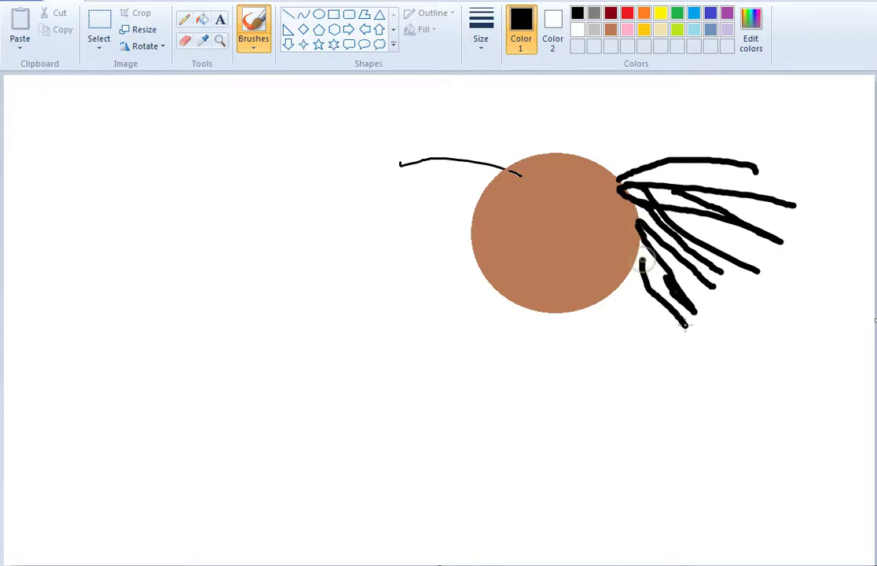
drag(633, 250, 702, 326)
drag(617, 167, 649, 158)
drag(669, 152, 753, 153)
Paint a few short black fringe strokes across the right half of the forehead
drag(603, 208, 614, 168)
mouse_move(566, 209)
mouse_down()
mouse_move(599, 165)
mouse_move(571, 142)
mouse_up()
mouse_move(532, 185)
mouse_down()
mouse_move(563, 143)
mouse_move(538, 218)
mouse_up()
Paint yellow fringe strokes on the left half of the forehead and yellow hair out from the face's left side
click(660, 13)
mouse_move(525, 161)
mouse_down()
mouse_move(504, 214)
mouse_move(487, 223)
mouse_up()
mouse_move(434, 167)
mouse_down()
mouse_move(507, 169)
mouse_move(421, 196)
mouse_up()
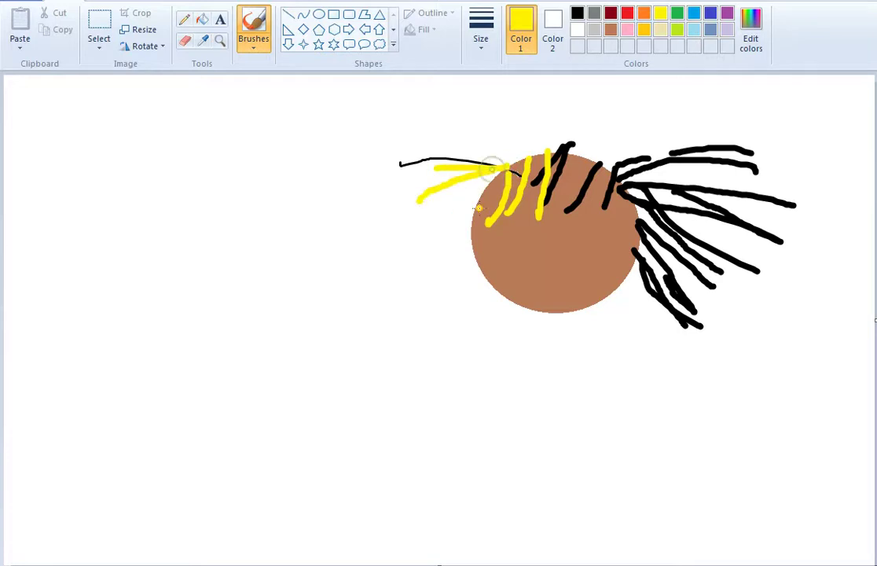
drag(489, 179, 401, 240)
drag(484, 192, 395, 247)
drag(471, 230, 395, 262)
drag(478, 260, 413, 282)
mouse_move(390, 193)
mouse_down()
mouse_move(480, 253)
mouse_move(437, 194)
mouse_up()
mouse_move(346, 100)
mouse_down()
mouse_move(452, 181)
mouse_move(368, 192)
mouse_move(463, 200)
mouse_move(397, 206)
mouse_up()
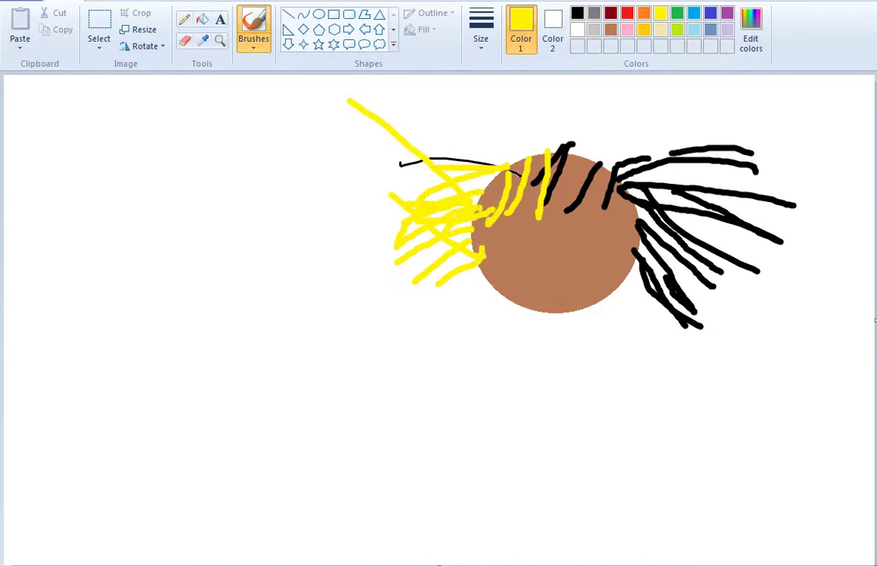
Paint two small light blue eyes below the fringe and outline a wide open mouth in black
click(694, 14)
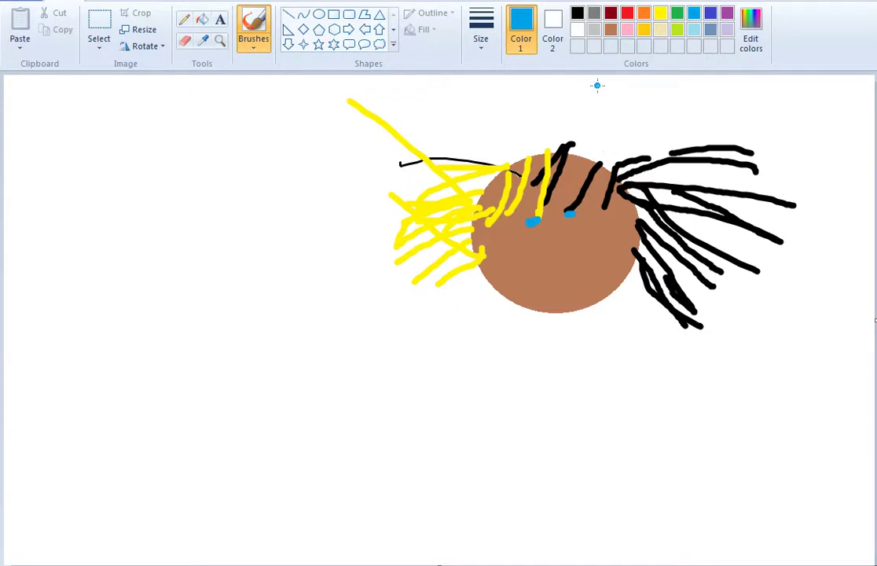
click(27, 557)
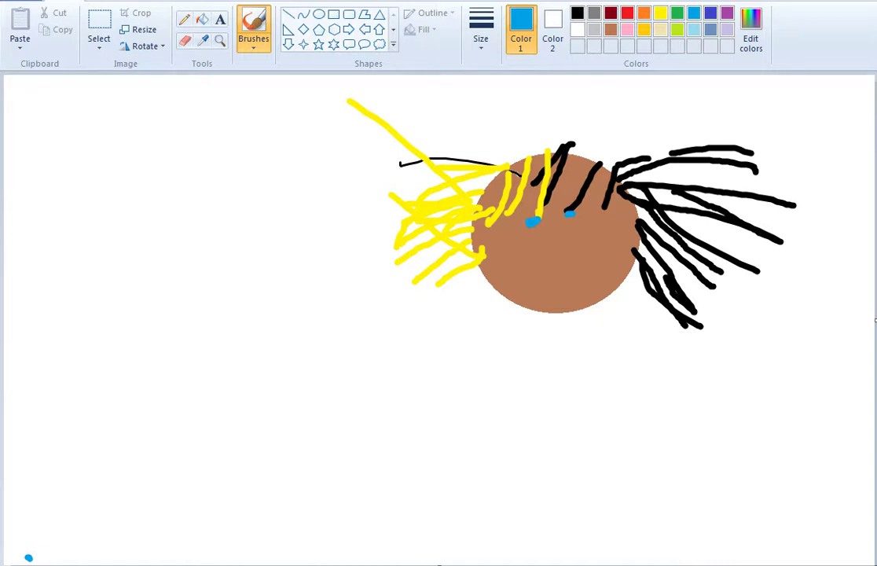
click(577, 14)
mouse_move(520, 265)
mouse_down()
mouse_move(578, 246)
mouse_move(592, 268)
mouse_move(573, 301)
mouse_move(558, 307)
mouse_move(536, 303)
mouse_move(519, 266)
mouse_up()
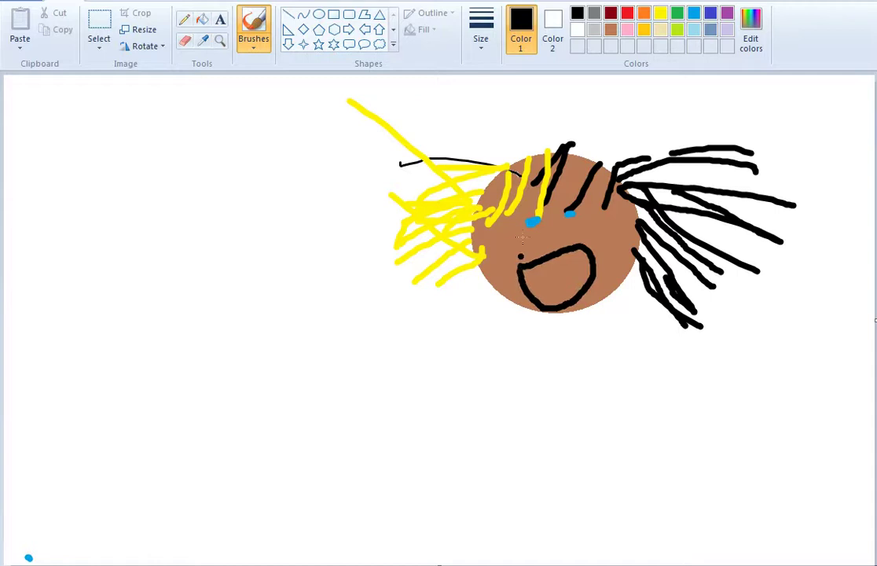
Outline a tongue in red at the bottom of the mouth and color it in completely
click(627, 13)
mouse_move(538, 298)
mouse_down()
mouse_move(553, 279)
mouse_move(578, 283)
mouse_up()
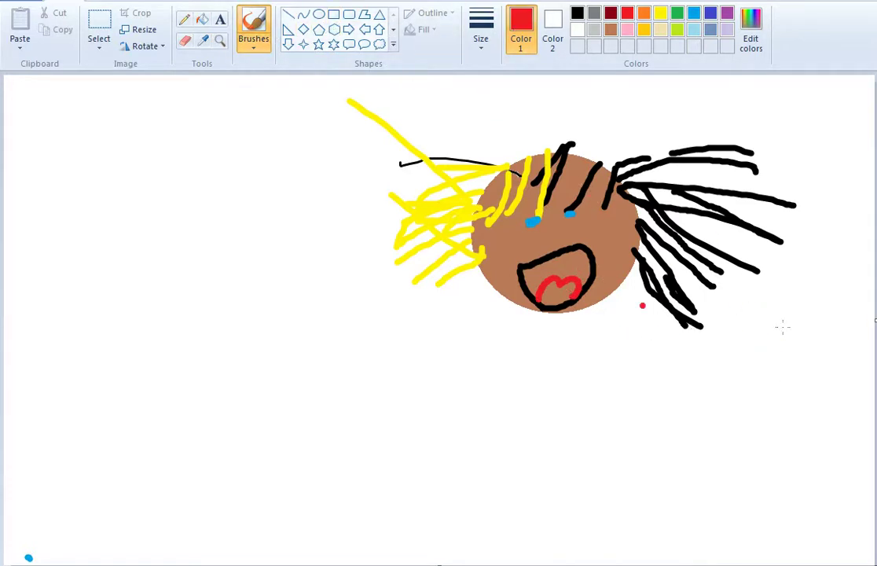
drag(541, 301, 554, 283)
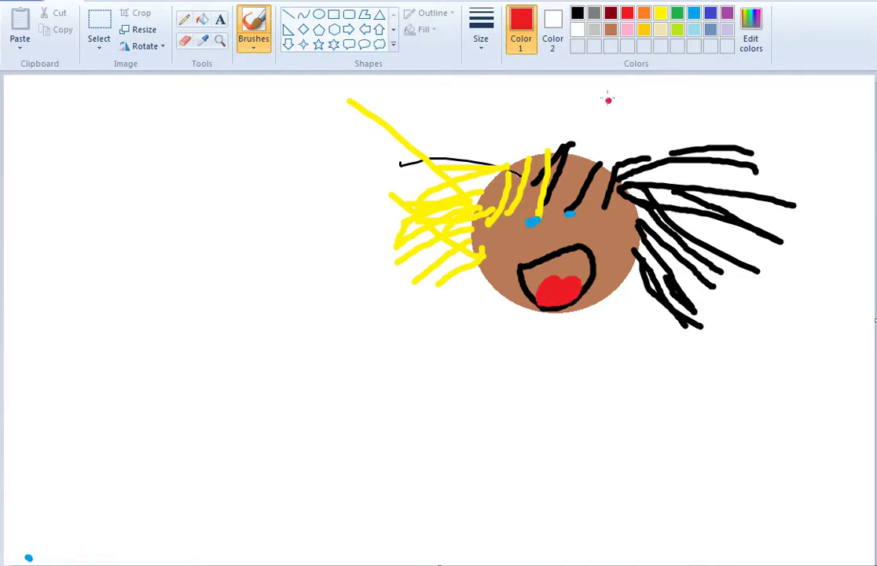
Fill the inside of the mouth around the tongue and the white background around the face with black
click(576, 12)
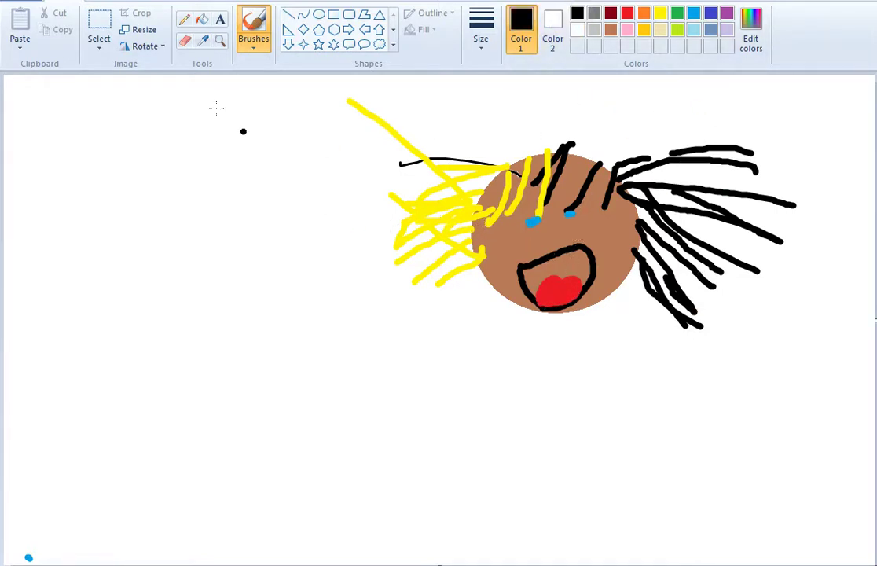
click(202, 20)
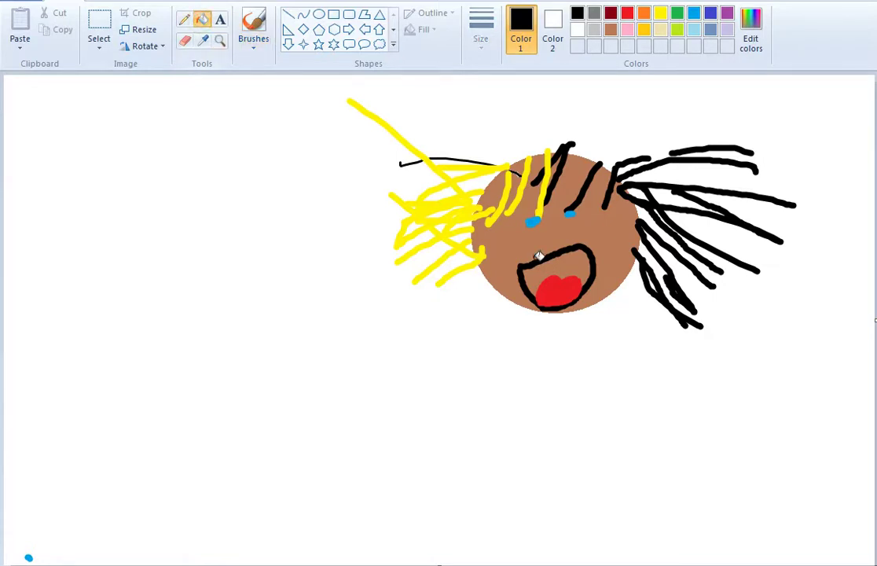
click(539, 271)
click(586, 251)
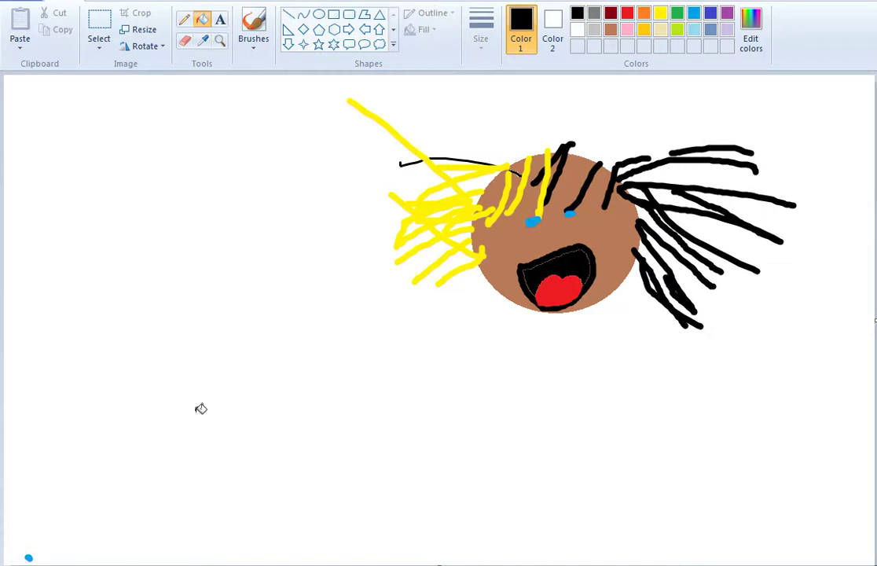
click(39, 346)
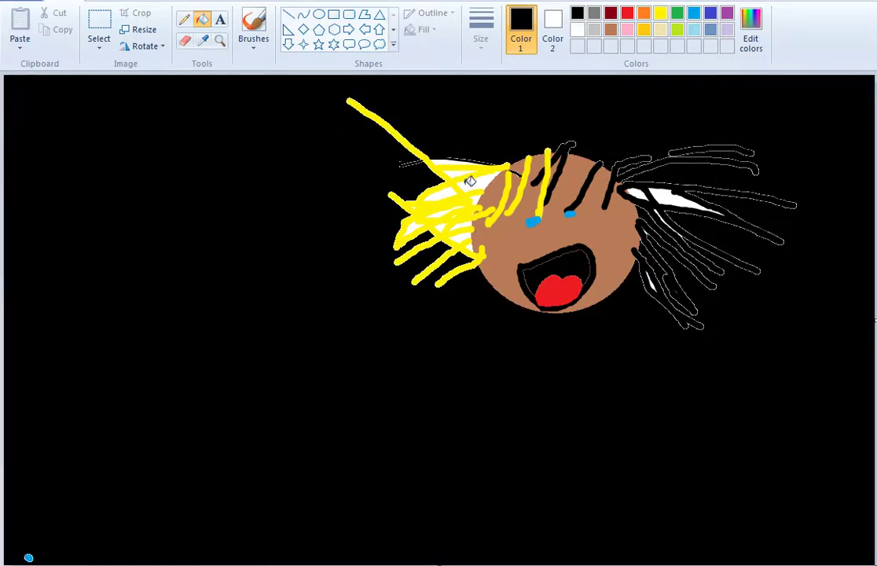
Brush large orange handwritten lettering starting with "Ba" on the black background beside the face's yellow hair
click(645, 18)
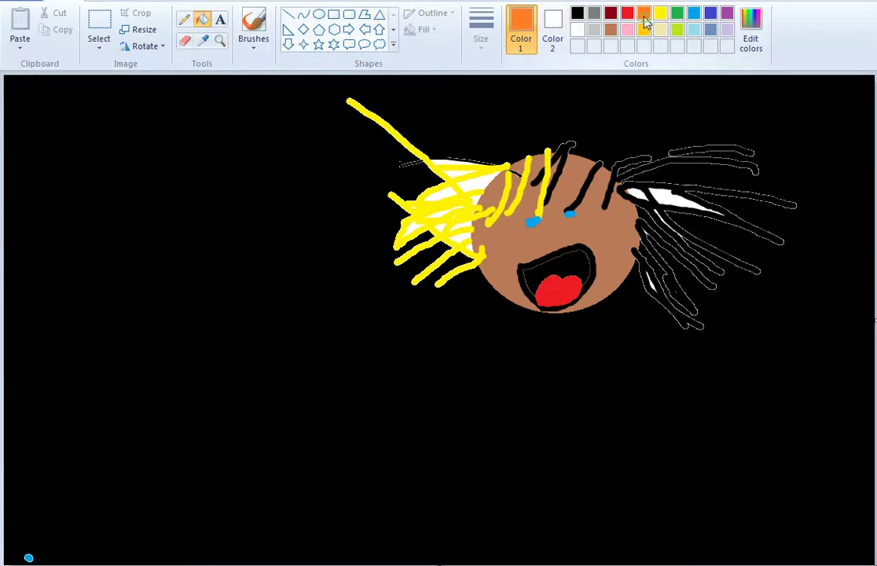
click(259, 29)
mouse_move(80, 210)
mouse_down()
mouse_move(88, 273)
mouse_move(148, 210)
mouse_move(146, 239)
mouse_move(84, 285)
mouse_up()
mouse_move(206, 209)
mouse_down()
mouse_move(176, 229)
mouse_move(224, 256)
mouse_move(299, 216)
mouse_up()
drag(334, 186, 330, 271)
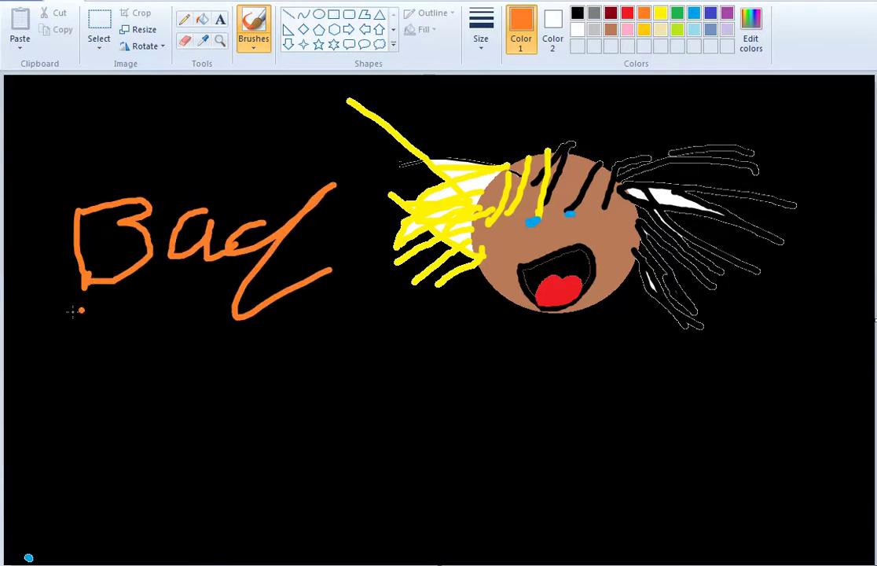
Paint three large T-like characters in orange below the lettering, followed by a large 2 and angular Z-like strokes
mouse_move(43, 390)
mouse_down()
mouse_move(118, 390)
mouse_move(50, 458)
mouse_up()
drag(159, 389, 260, 399)
drag(198, 418, 143, 495)
mouse_move(291, 400)
mouse_down()
mouse_move(403, 409)
mouse_move(275, 546)
mouse_up()
drag(433, 457, 502, 523)
mouse_move(440, 436)
mouse_down()
mouse_move(621, 505)
mouse_move(689, 505)
mouse_move(678, 449)
mouse_move(693, 537)
mouse_move(706, 489)
mouse_move(827, 539)
mouse_up()
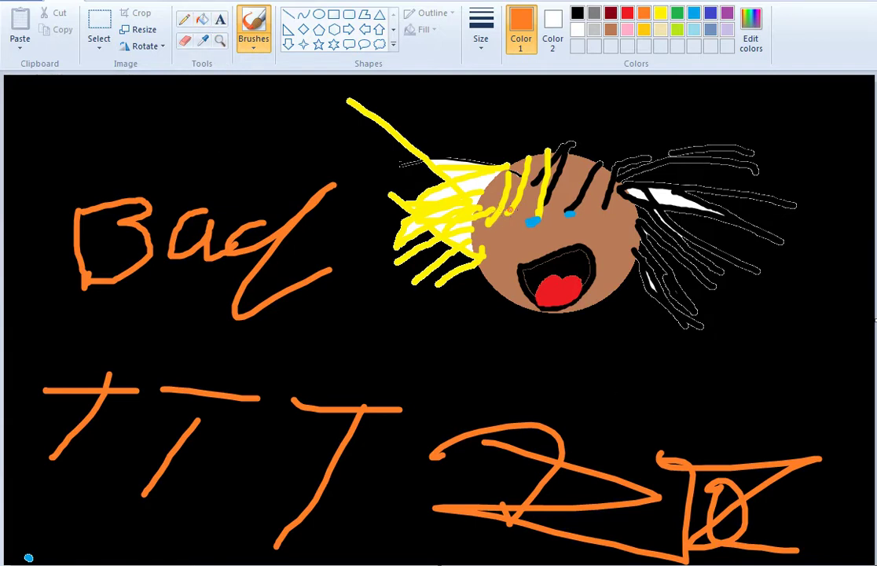
Add small orange Calibri 11 text across the forehead above the eyes and place a small red text box over its beginning
click(220, 22)
click(526, 200)
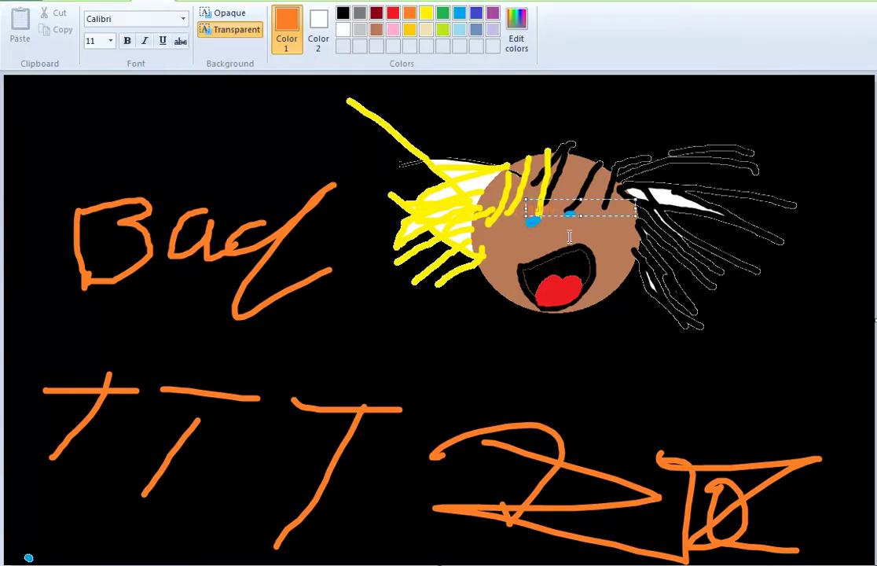
click(393, 13)
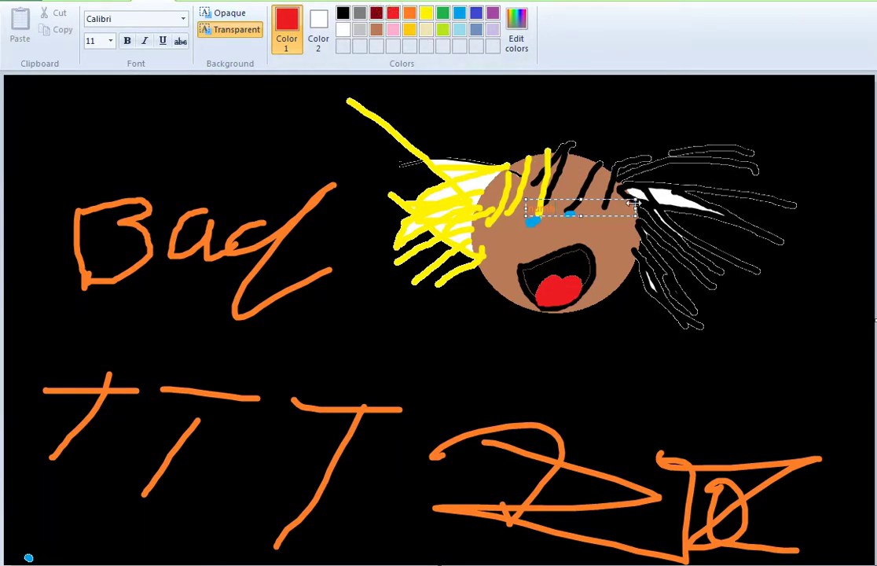
click(550, 173)
drag(523, 211, 567, 203)
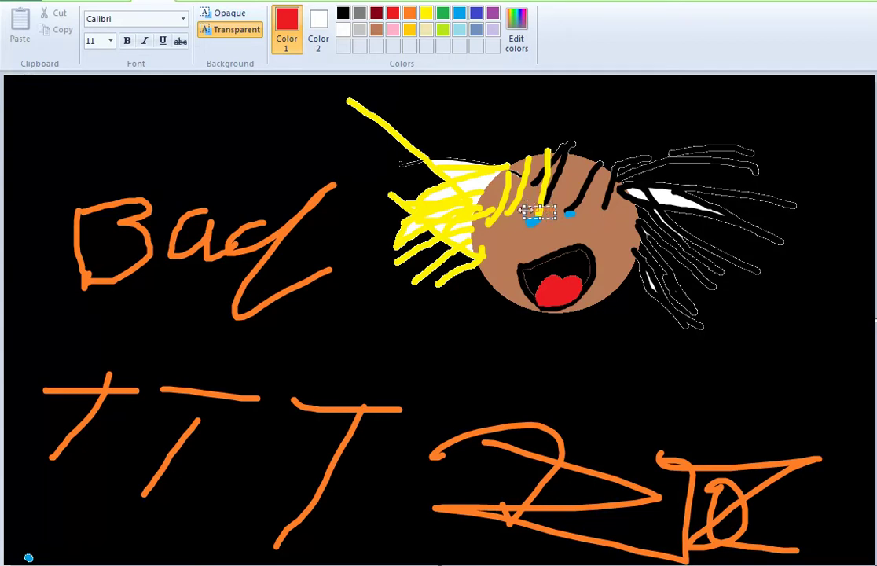
drag(529, 203, 515, 201)
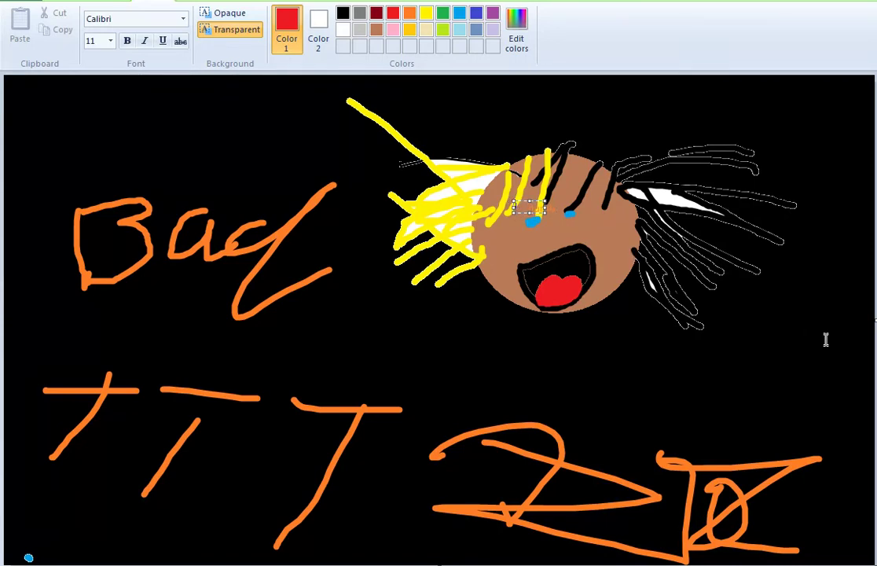